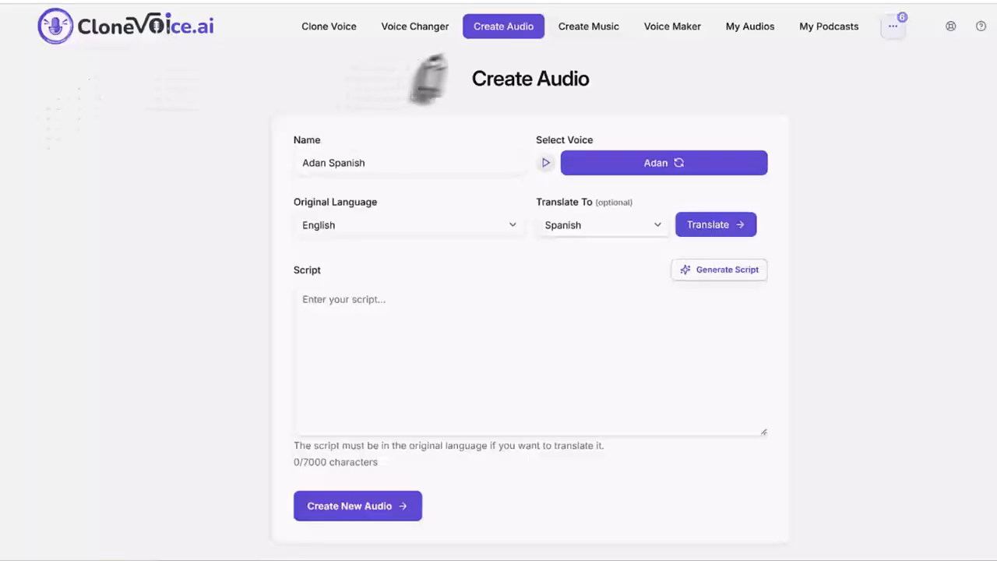
left_click_drag(356, 98, 448, 52)
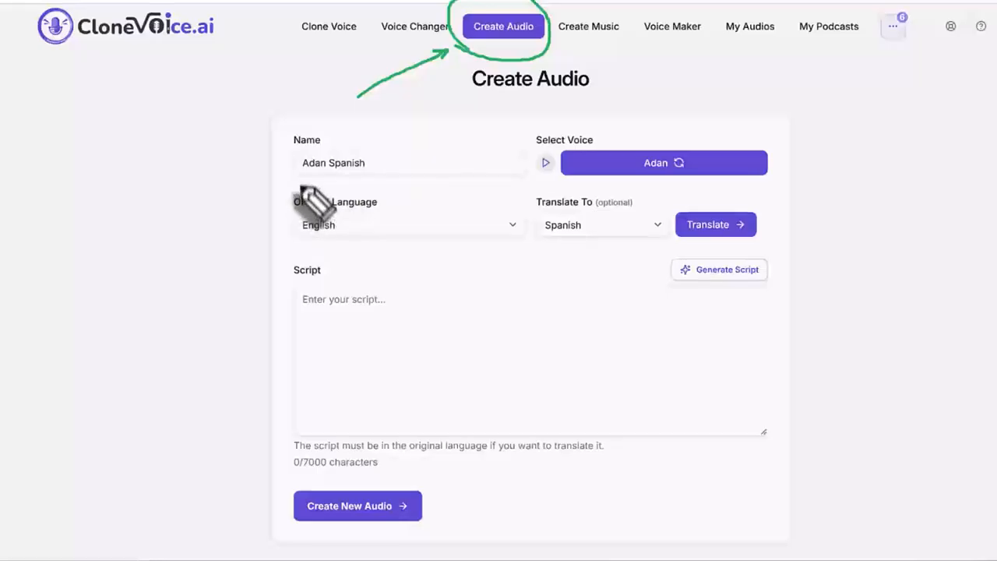
mouse_move(278, 141)
left_mouse_down()
mouse_move(303, 132)
mouse_move(384, 151)
mouse_move(382, 181)
mouse_move(318, 182)
mouse_move(280, 144)
left_mouse_up()
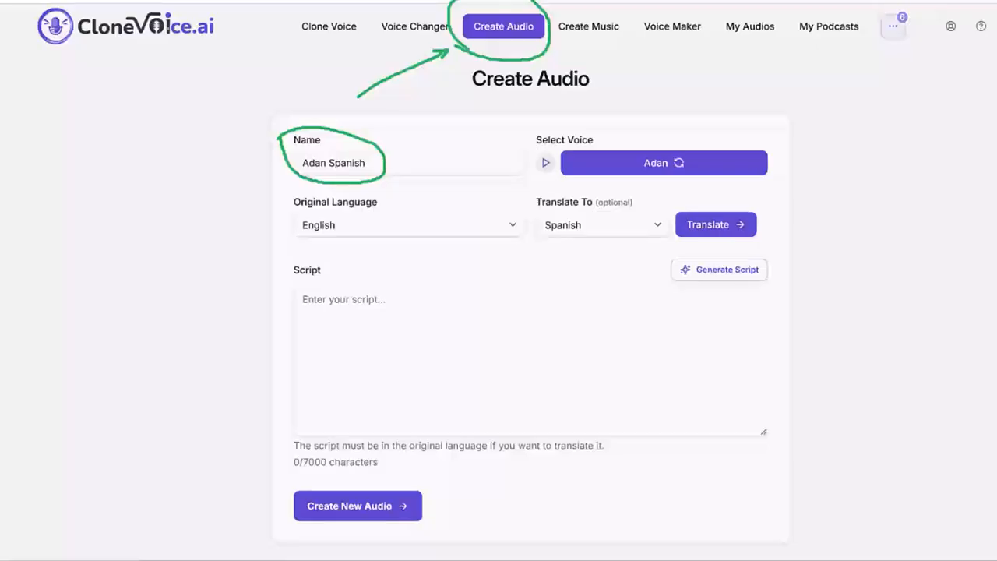
key("Delete")
mouse_move(530, 130)
left_mouse_down()
mouse_move(648, 117)
mouse_move(767, 148)
mouse_move(760, 189)
mouse_move(526, 178)
mouse_move(549, 126)
left_mouse_up()
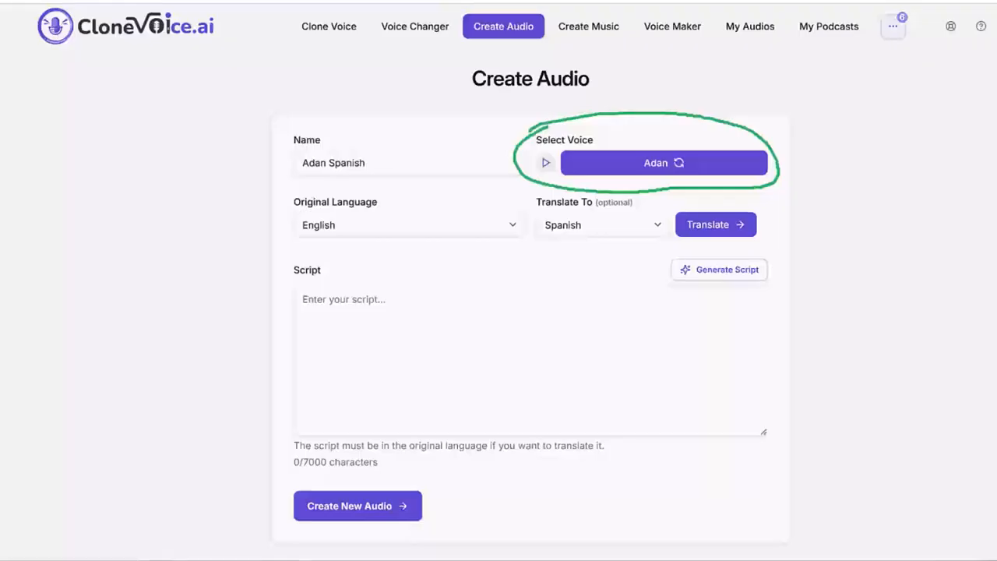
key("Delete")
Browse the voice categories and choose the Adan voice from the System voices for the audio.
left_click(664, 165)
left_click(934, 89)
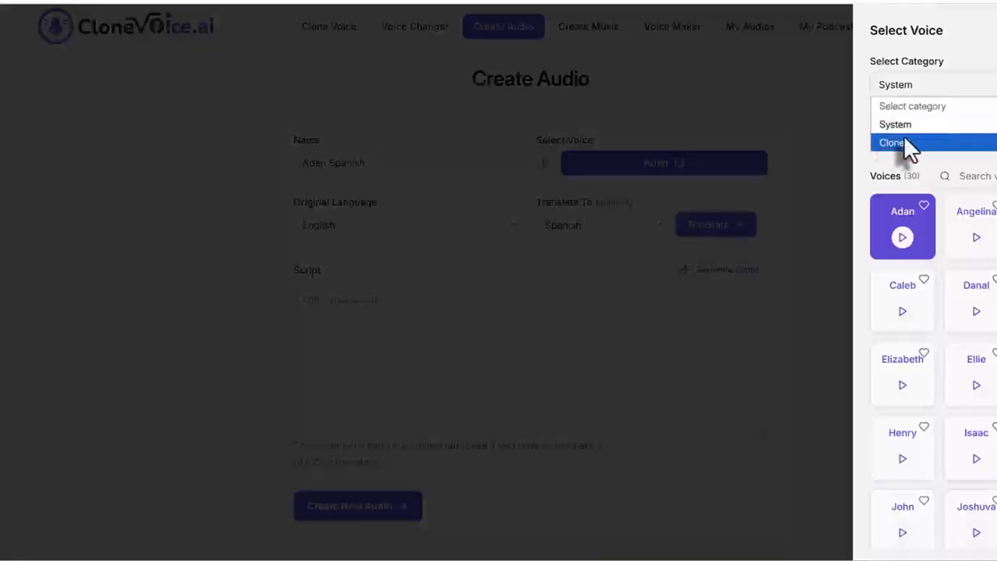
left_click(866, 167)
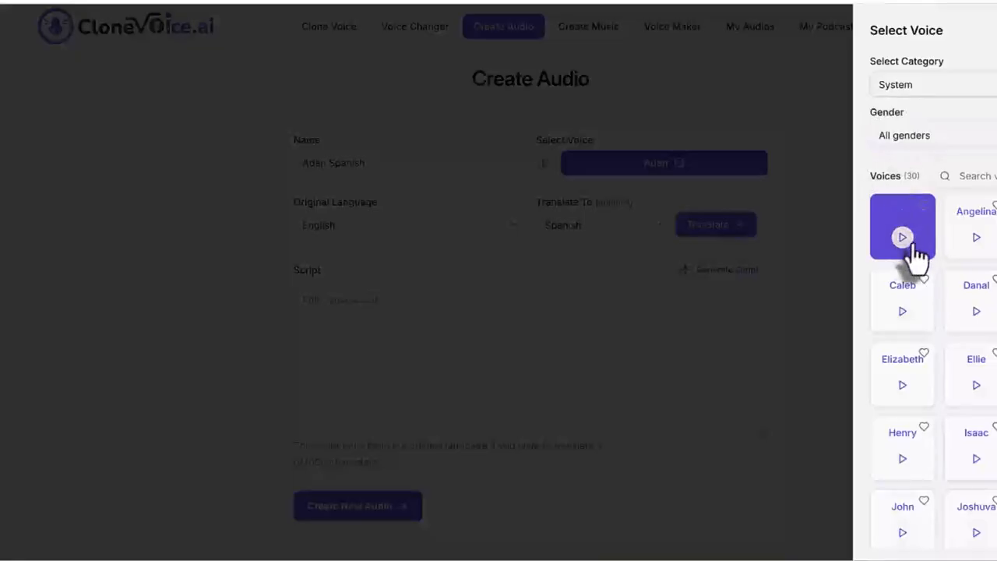
left_click(899, 231)
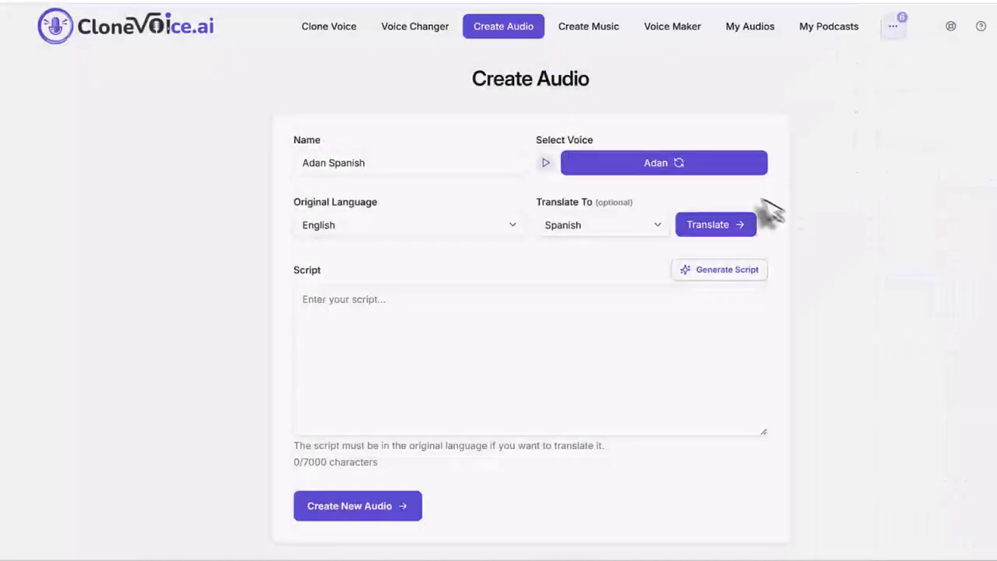
Set the optional translation language to Spanish, with English as the original language.
left_click_drag(289, 209, 400, 220)
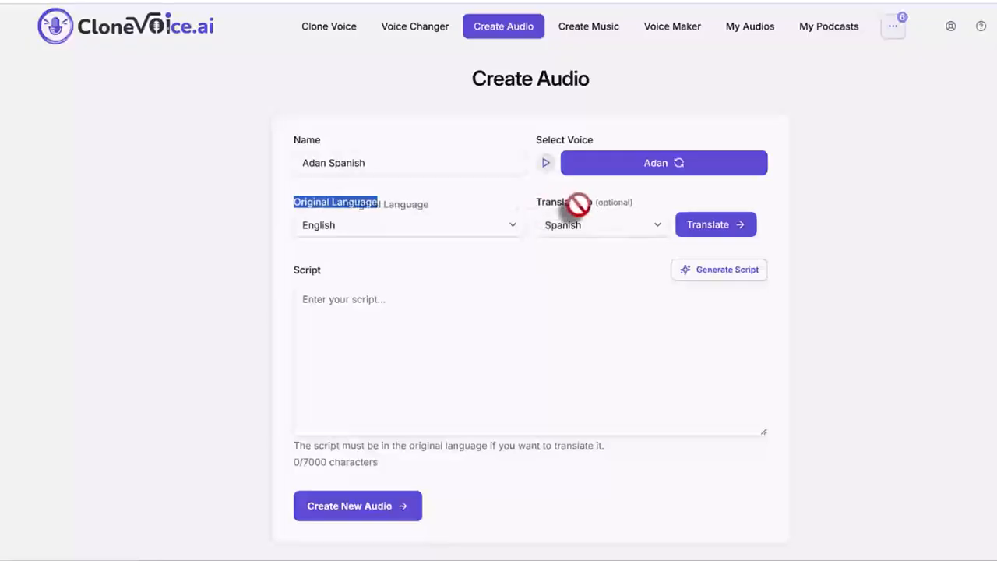
left_click(578, 230)
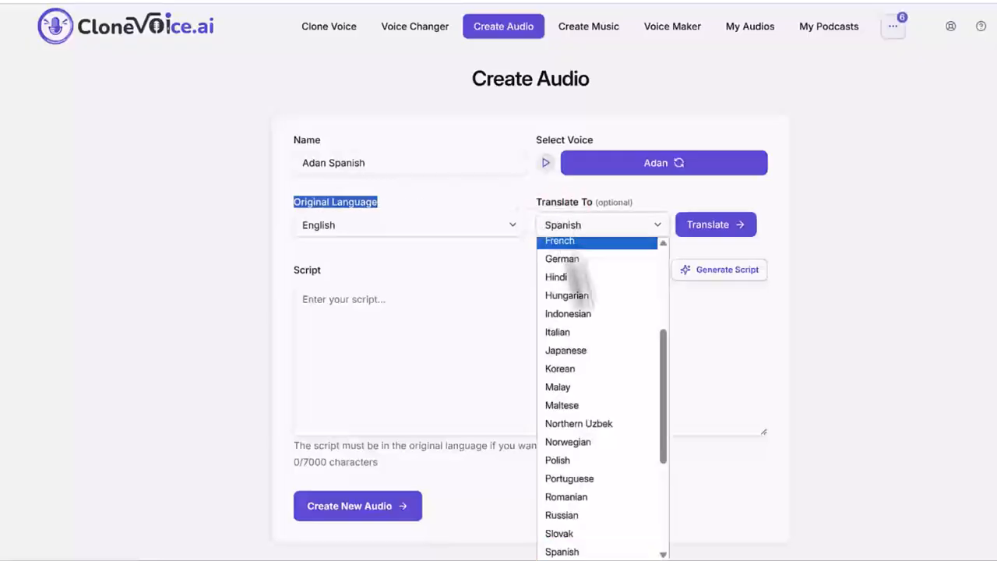
left_click(615, 550)
left_click(802, 236)
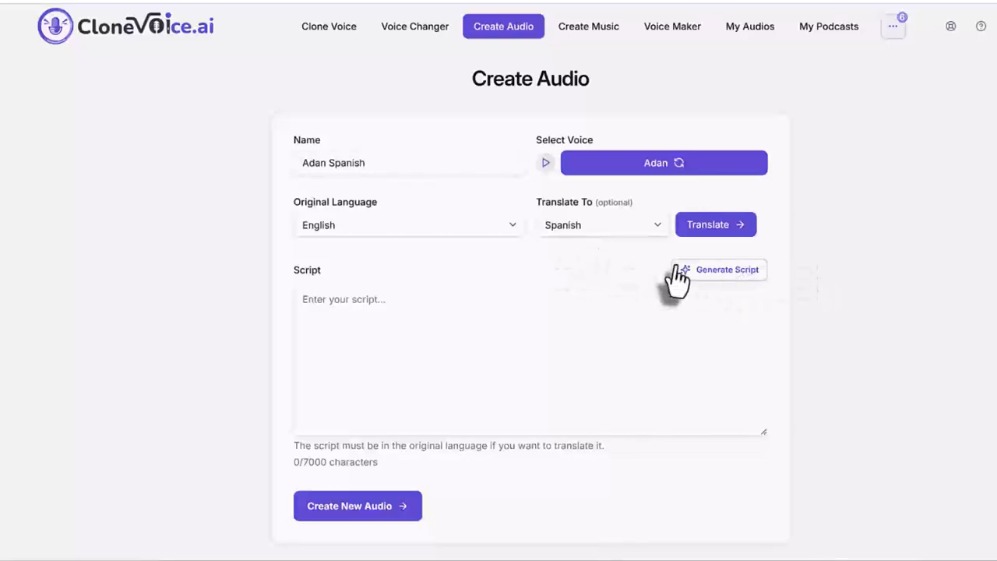
left_click_drag(286, 283, 422, 334)
left_click(447, 348)
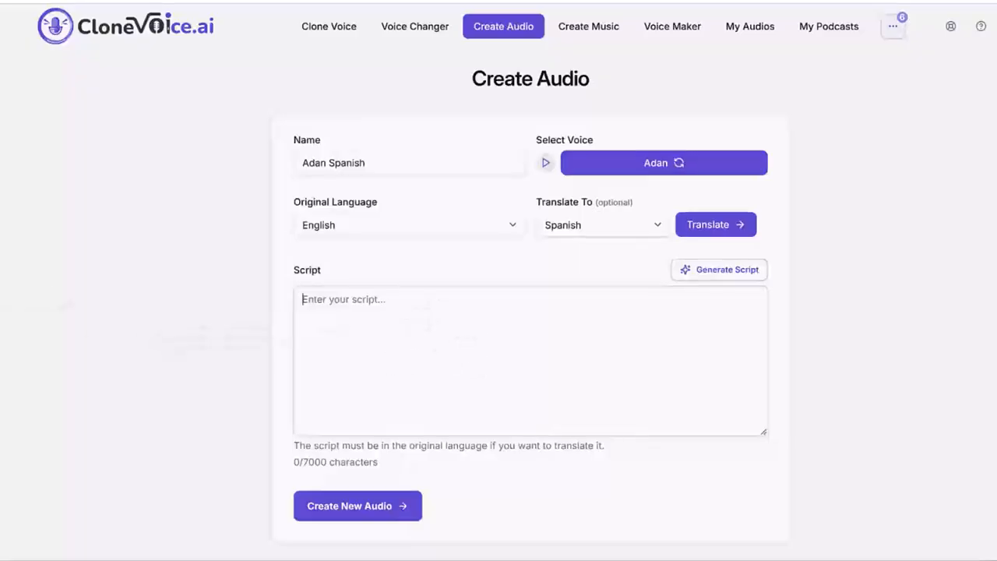
mouse_move(368, 262)
left_mouse_down()
mouse_move(285, 259)
mouse_move(277, 452)
mouse_move(302, 483)
mouse_move(871, 478)
mouse_move(865, 359)
mouse_move(847, 297)
mouse_move(790, 251)
mouse_move(328, 257)
left_mouse_up()
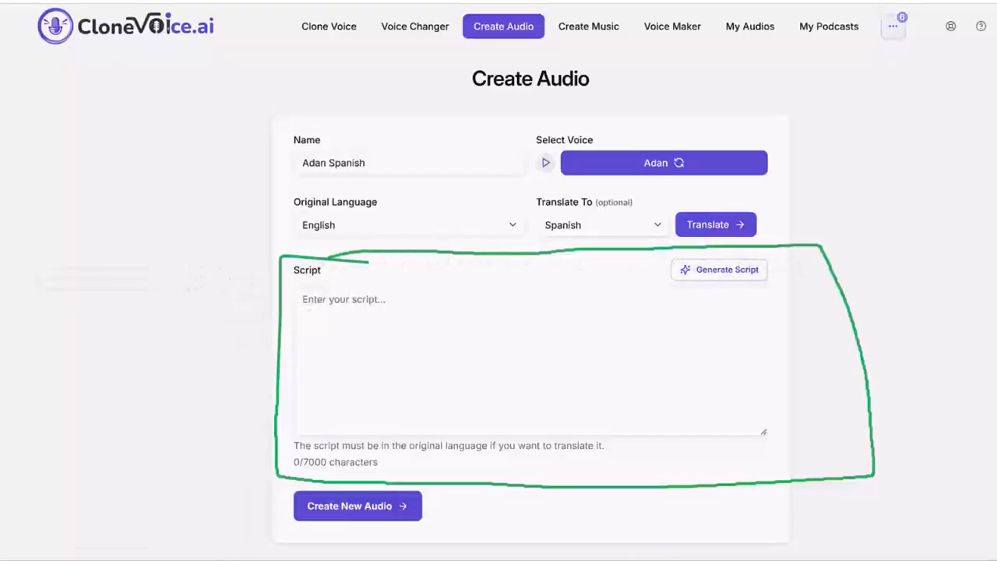
key("Escape")
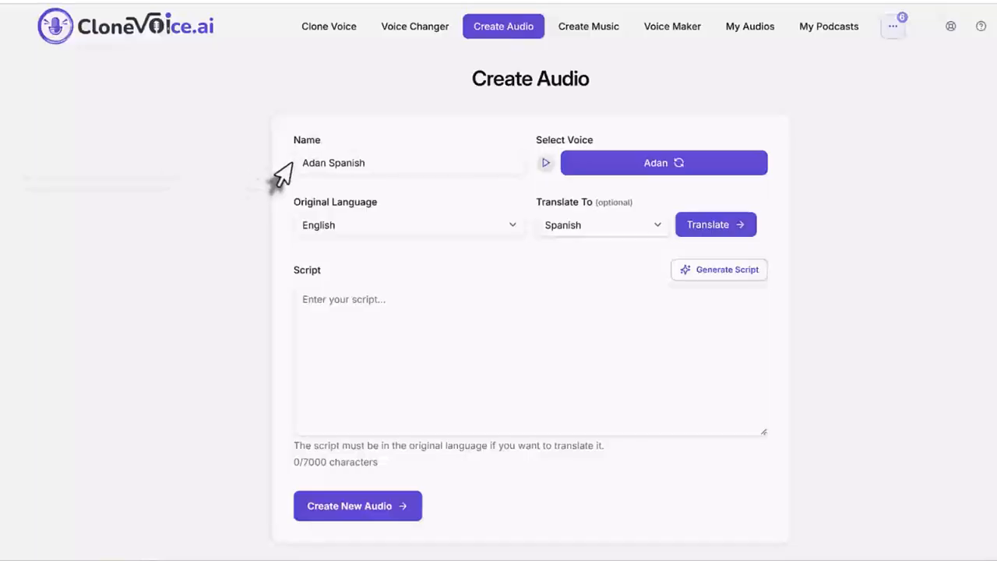
Choose Spanish as the translation target and generate an Explainer & Educational Videos script on "ketogenic diet benefits for weight loss".
left_click(592, 234)
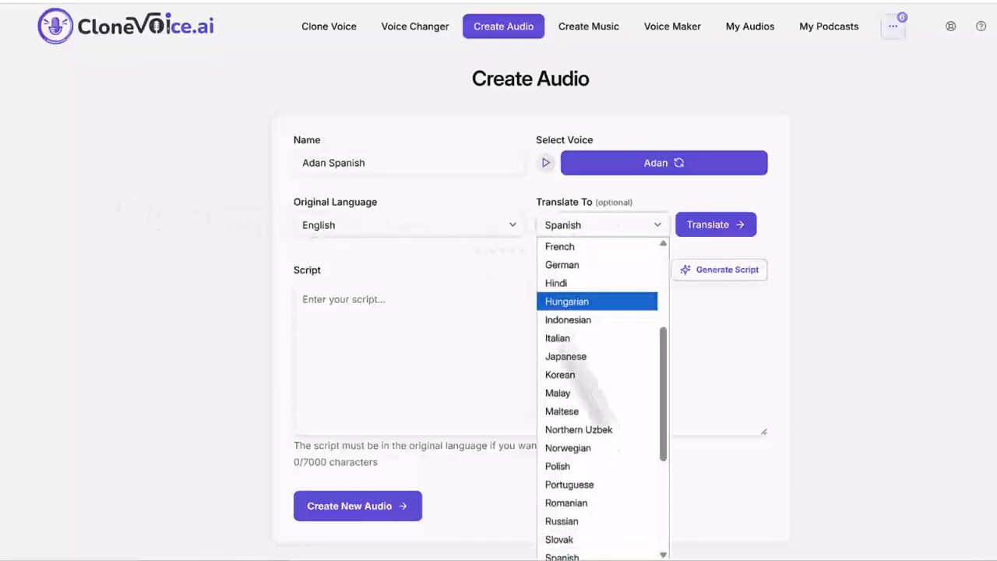
left_click(580, 548)
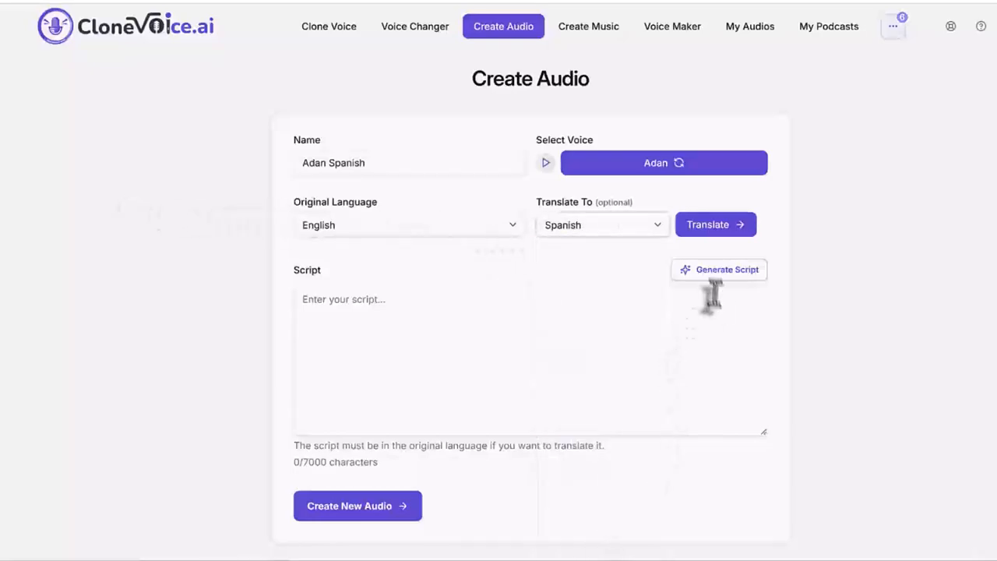
left_click(712, 271)
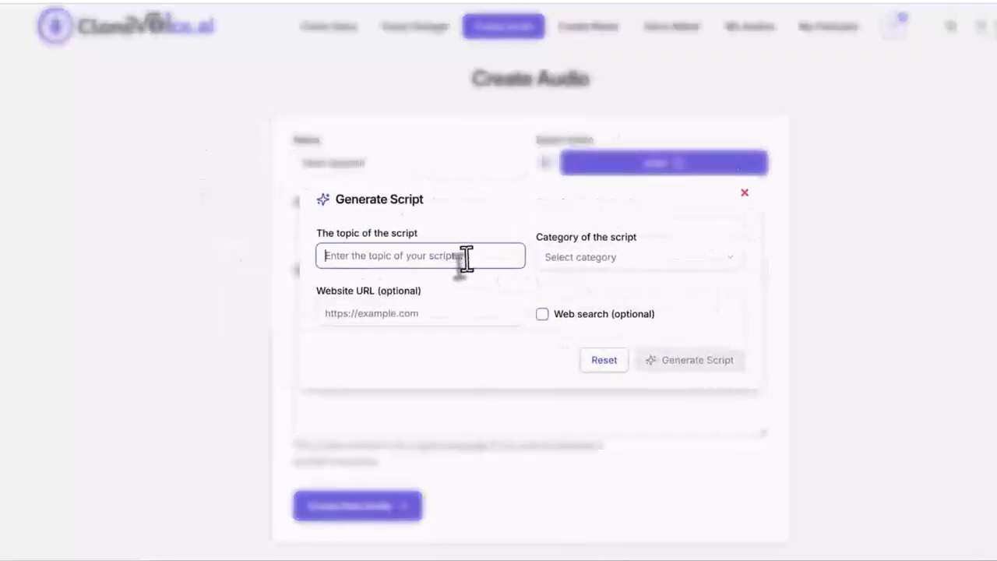
type("k")
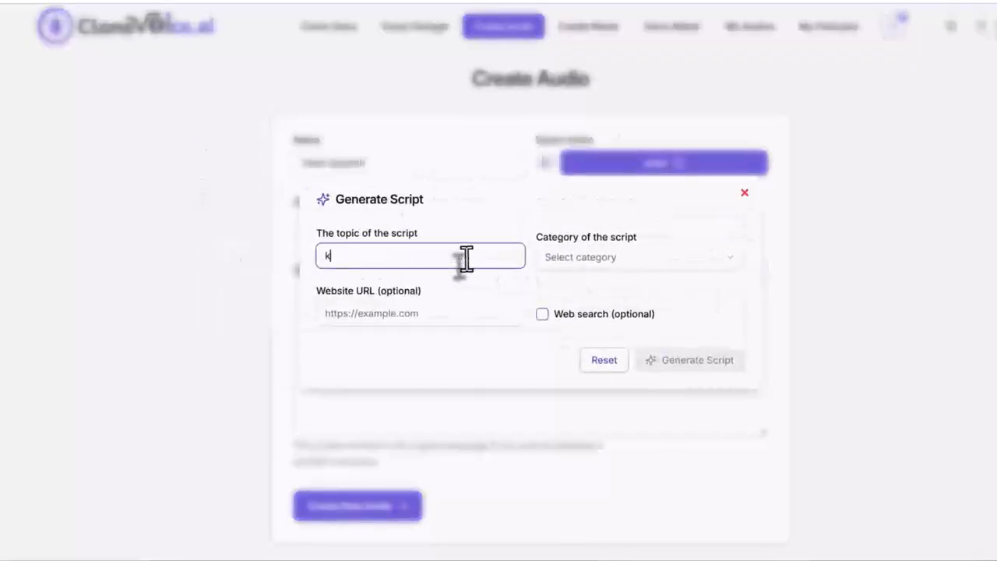
type("etogenic diet ")
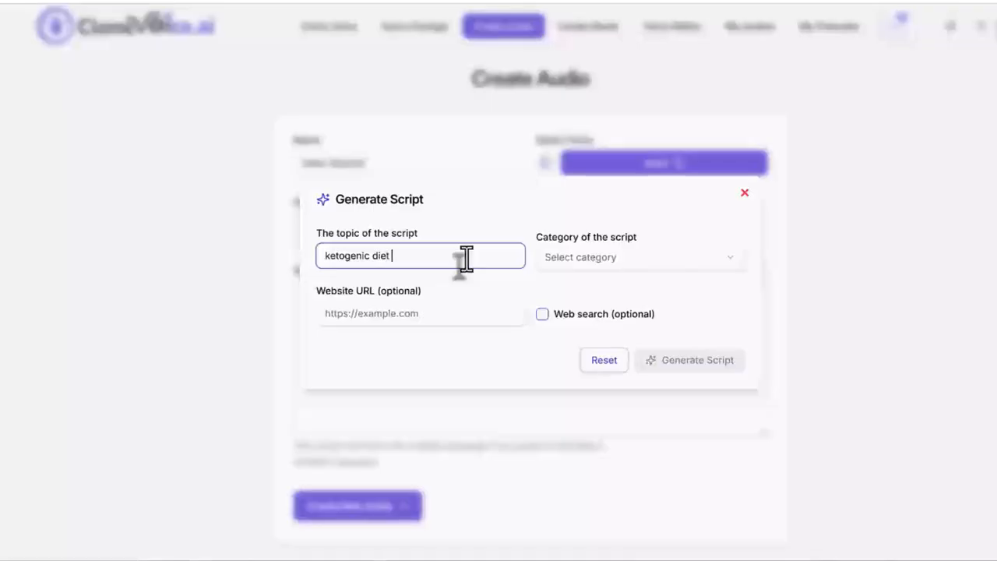
type("benefits for weight loss")
left_click(597, 260)
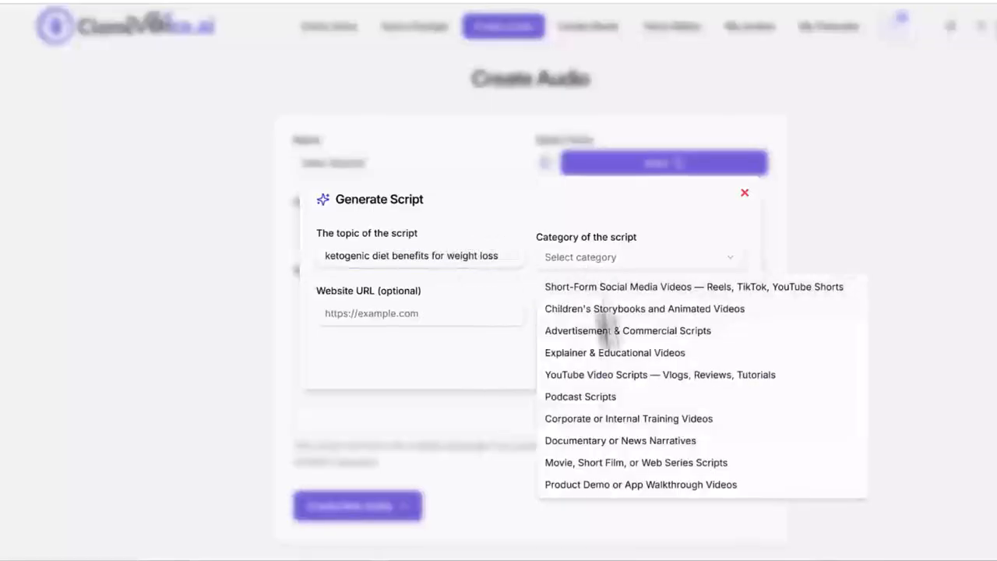
left_click(633, 354)
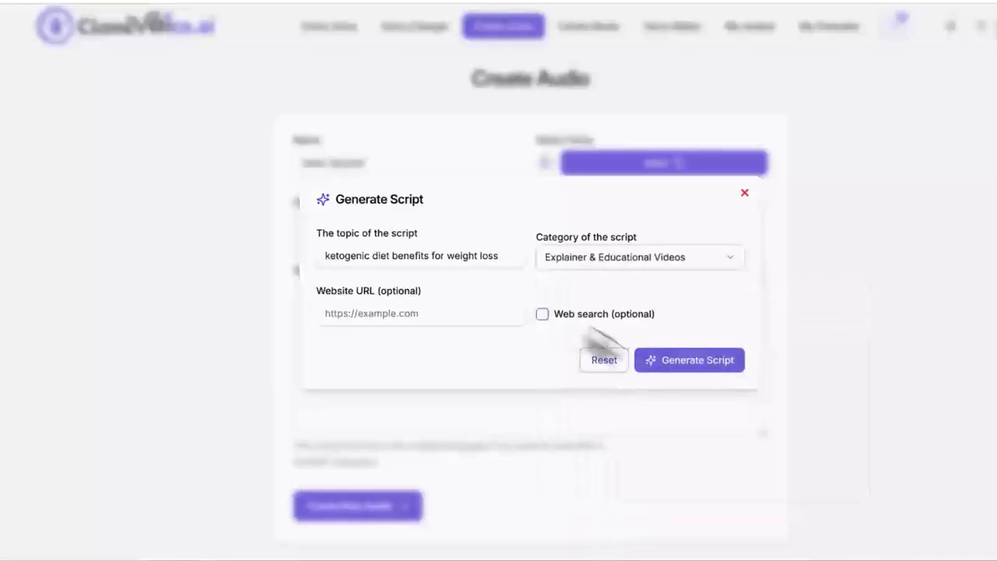
left_click(676, 365)
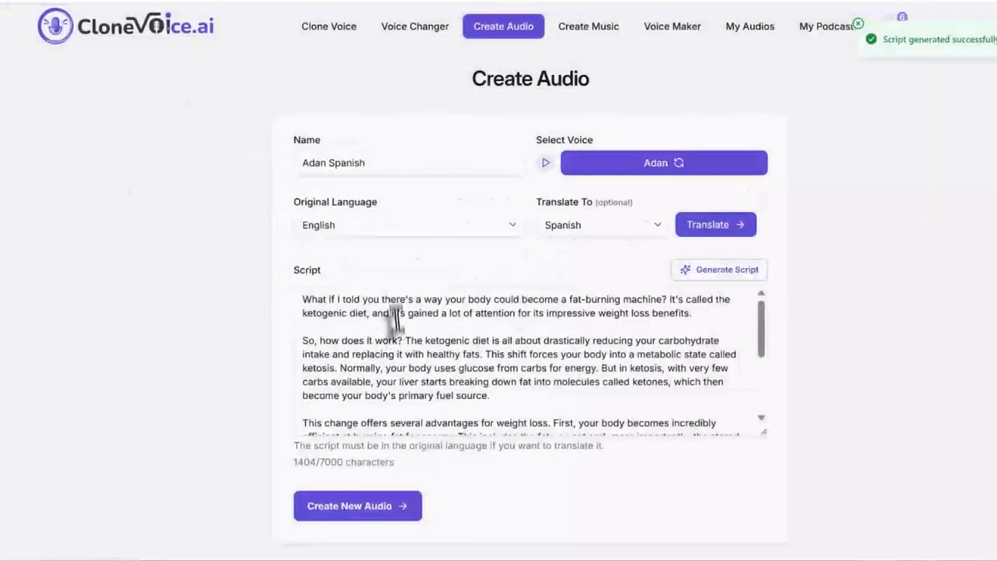
Translate the generated ketogenic diet script into Spanish and look through the translated text.
scroll(403, 319, "down", 5)
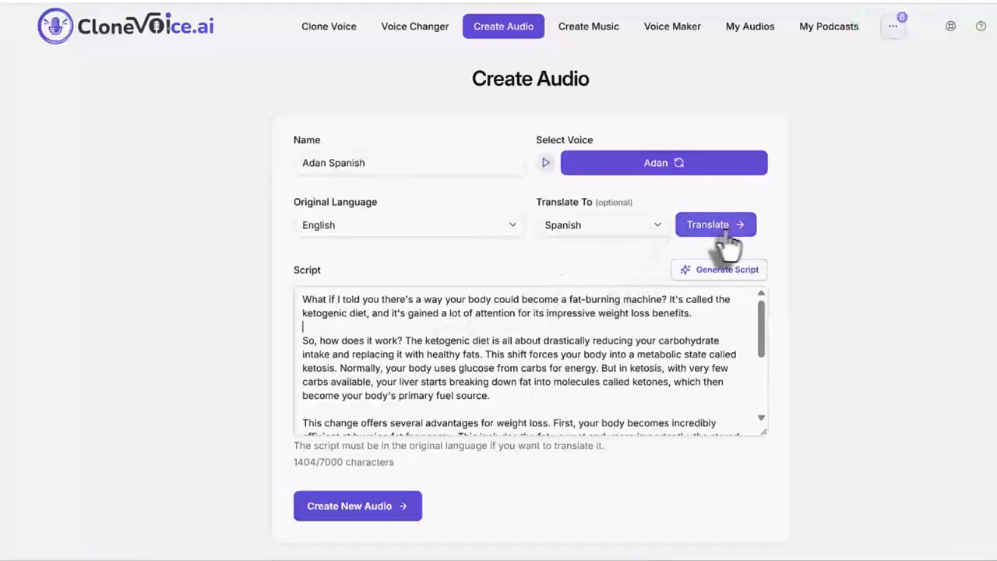
mouse_move(661, 247)
left_mouse_down()
mouse_move(766, 252)
mouse_move(760, 195)
mouse_move(682, 190)
mouse_move(658, 253)
left_mouse_up()
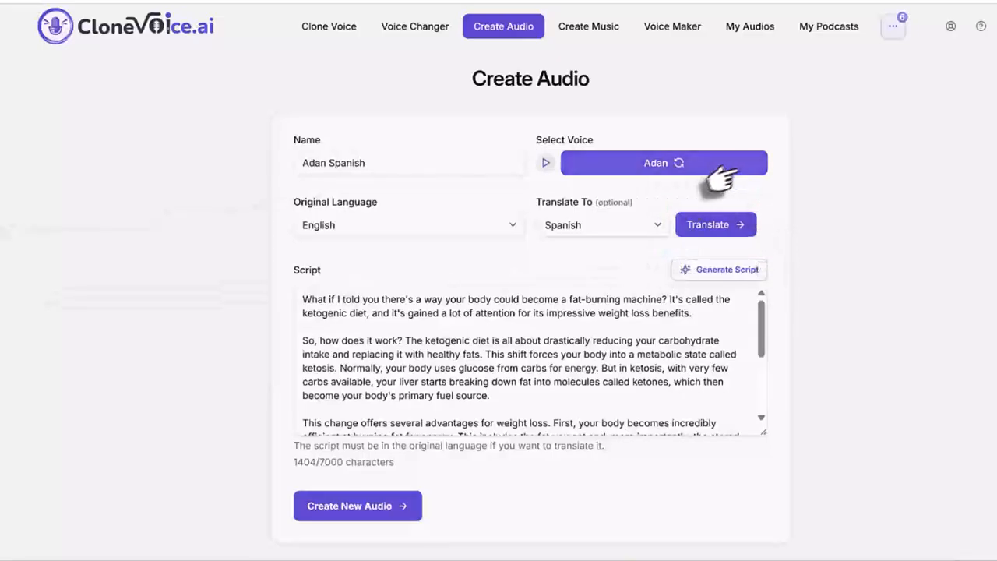
left_click(704, 225)
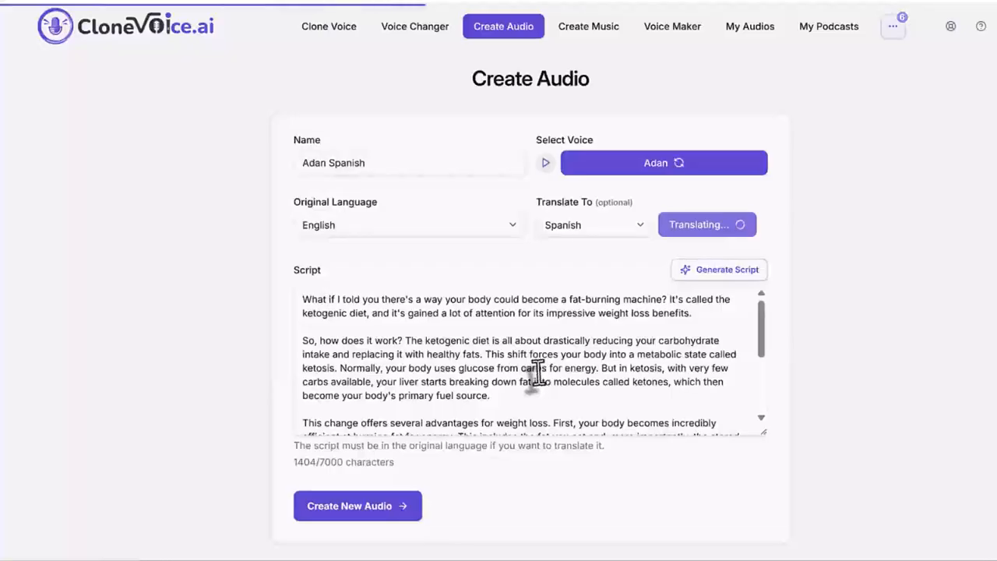
left_click_drag(303, 299, 586, 420)
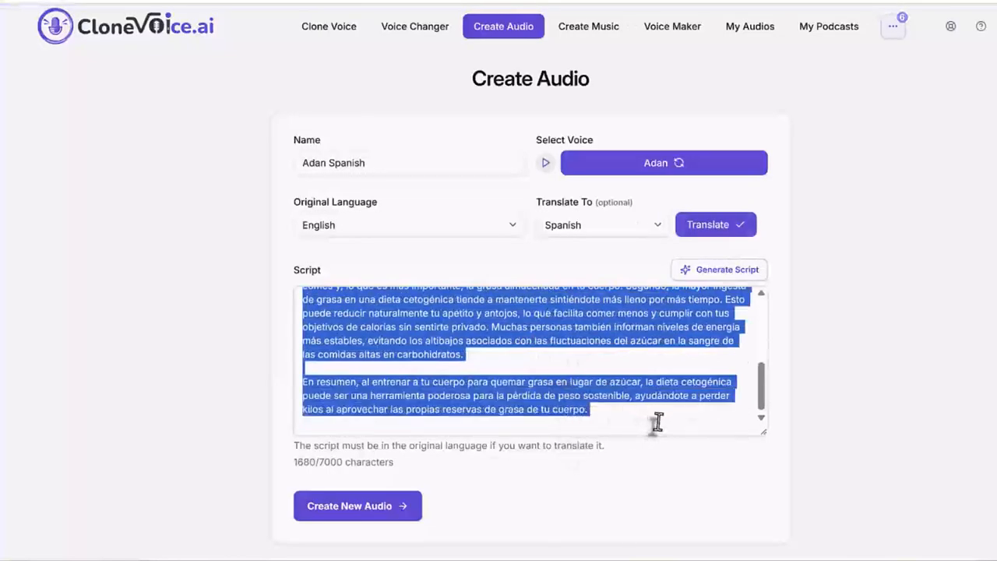
triple_click(655, 421)
scroll(655, 421, "up", 5)
left_click(560, 358)
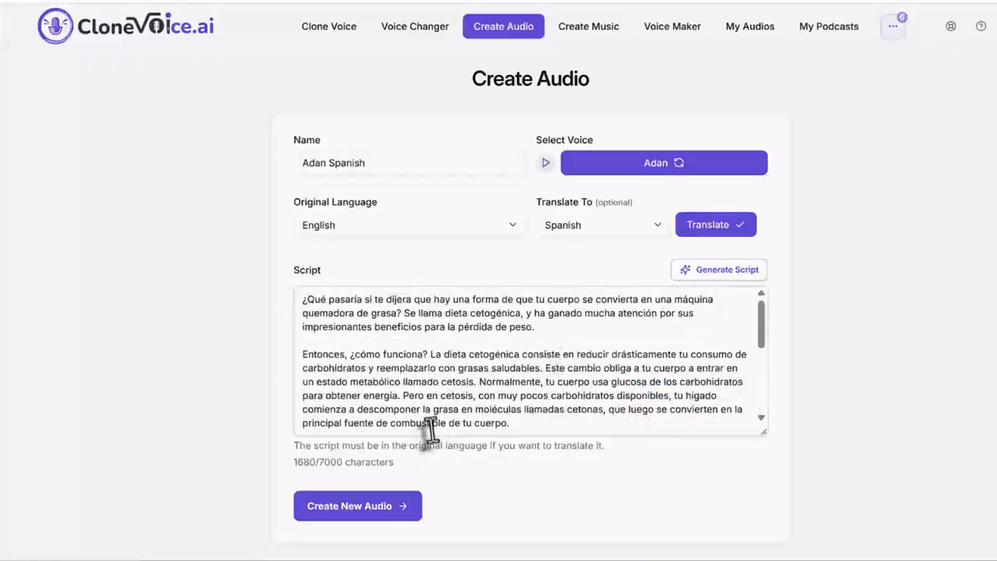
Create the new audio from the Spanish script and check the text of its first two preview segments.
left_click(377, 517)
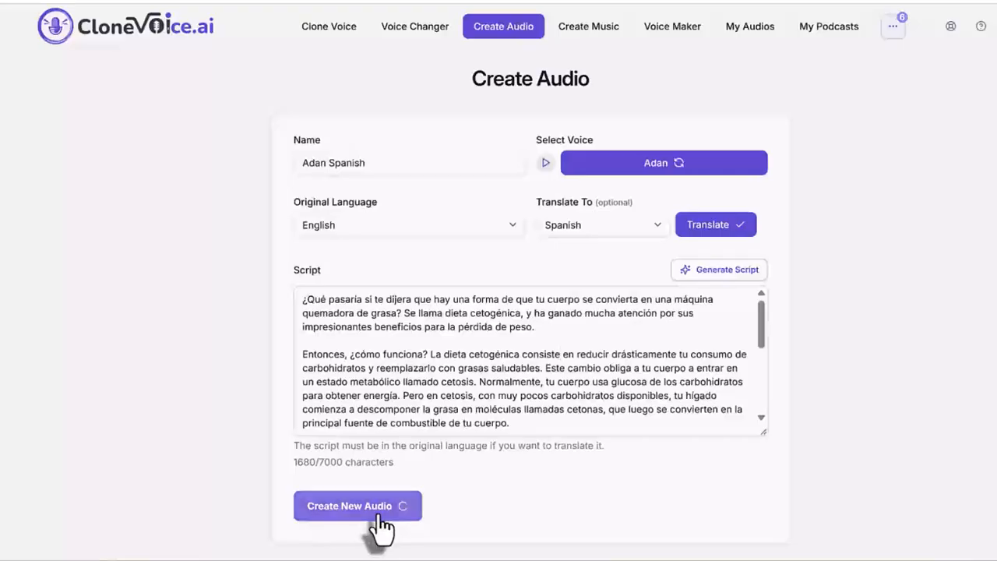
left_click_drag(441, 210, 263, 200)
left_click(460, 419)
triple_click(459, 419)
left_click(459, 419)
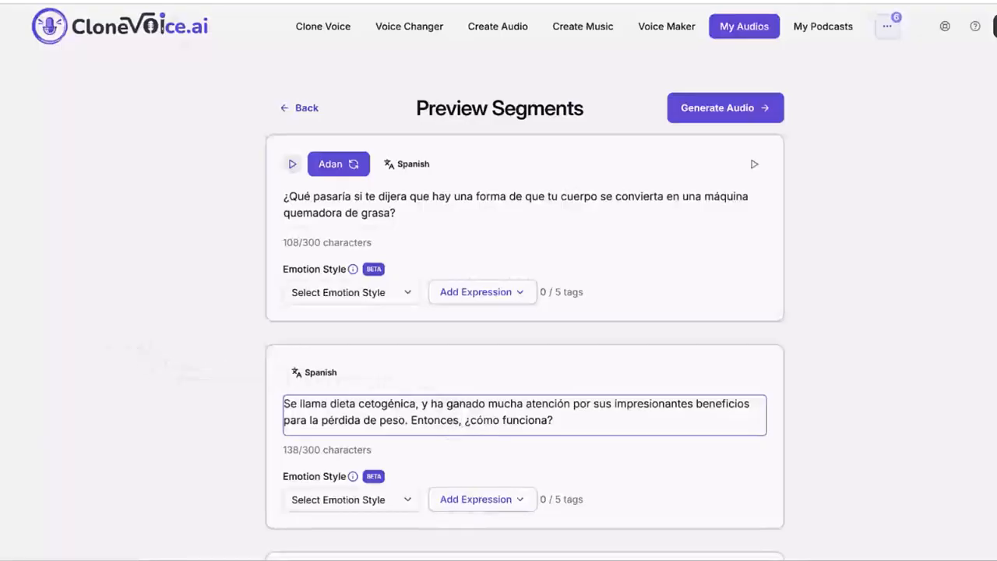
mouse_move(354, 380)
left_mouse_down()
mouse_move(265, 374)
mouse_move(302, 346)
mouse_move(363, 370)
left_mouse_up()
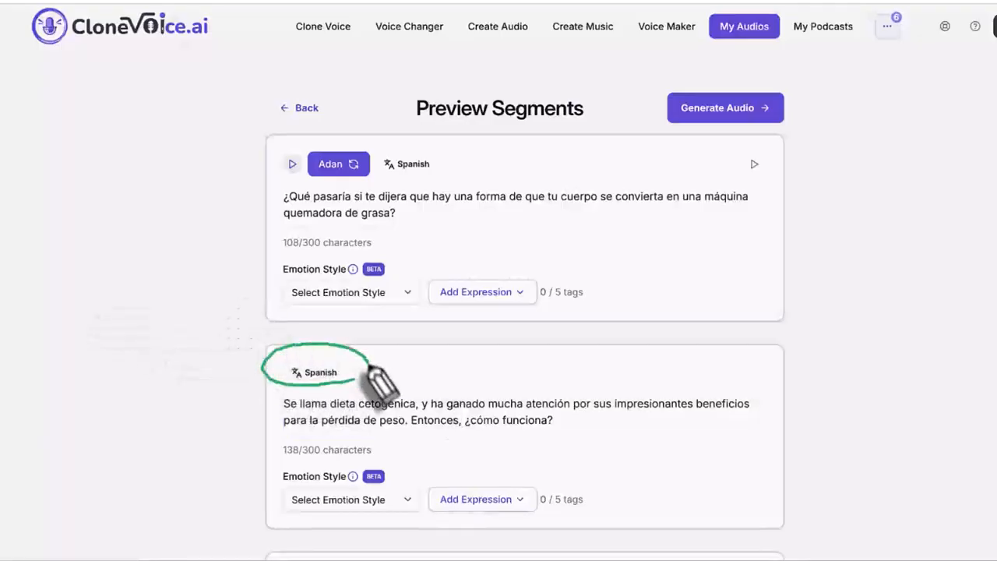
left_click_drag(166, 368, 249, 370)
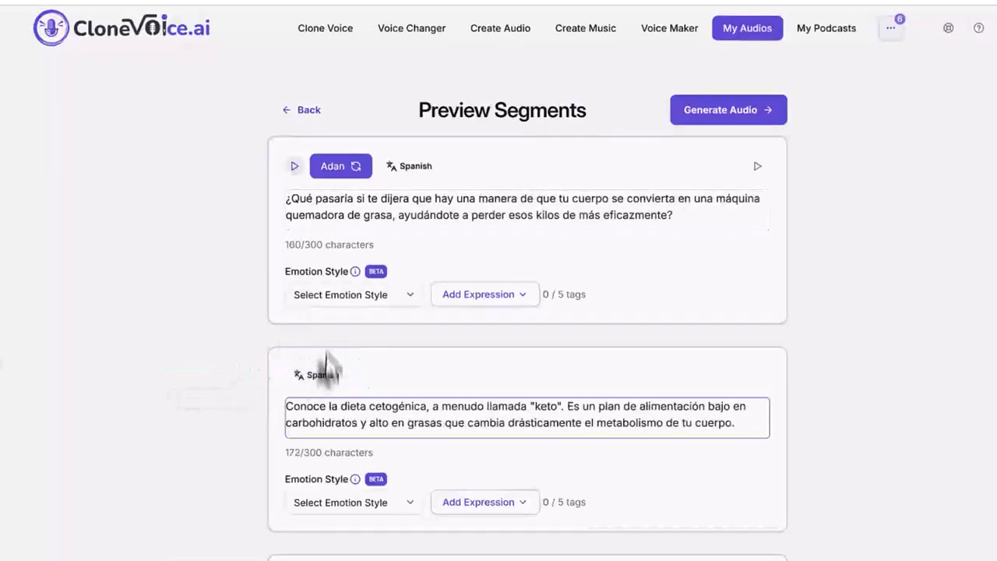
Examine the first segment's emotion style and expression options, and look through the Spanish text of the preview segments.
left_click(345, 294)
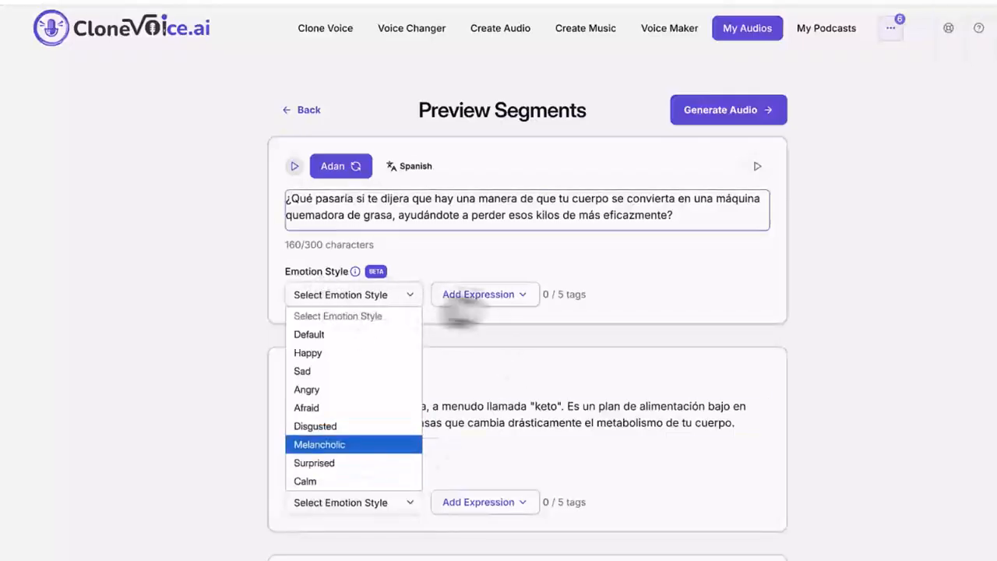
left_click(481, 302)
left_click(485, 305)
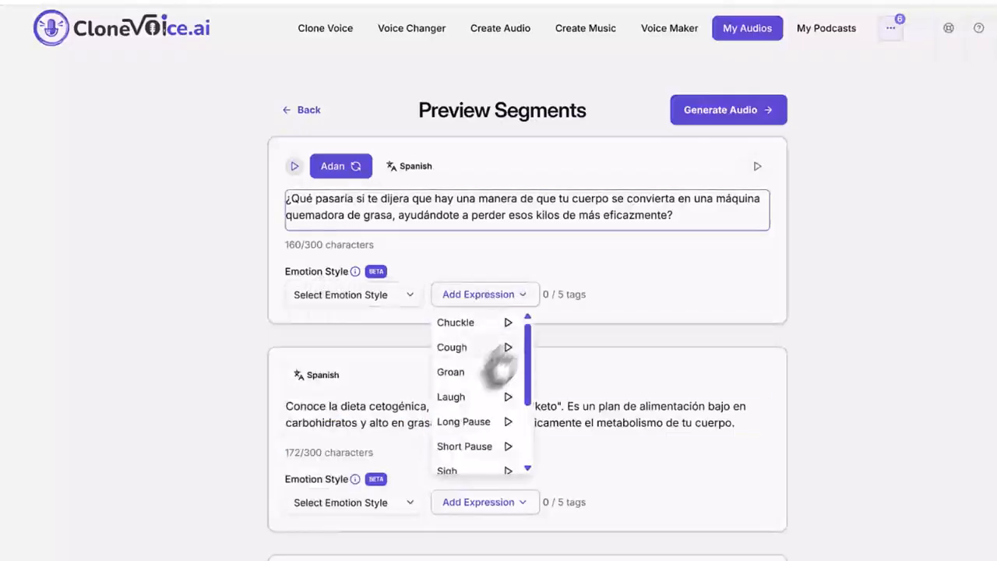
left_click(905, 381)
scroll(654, 363, "down", 6)
scroll(654, 374, "up", 6)
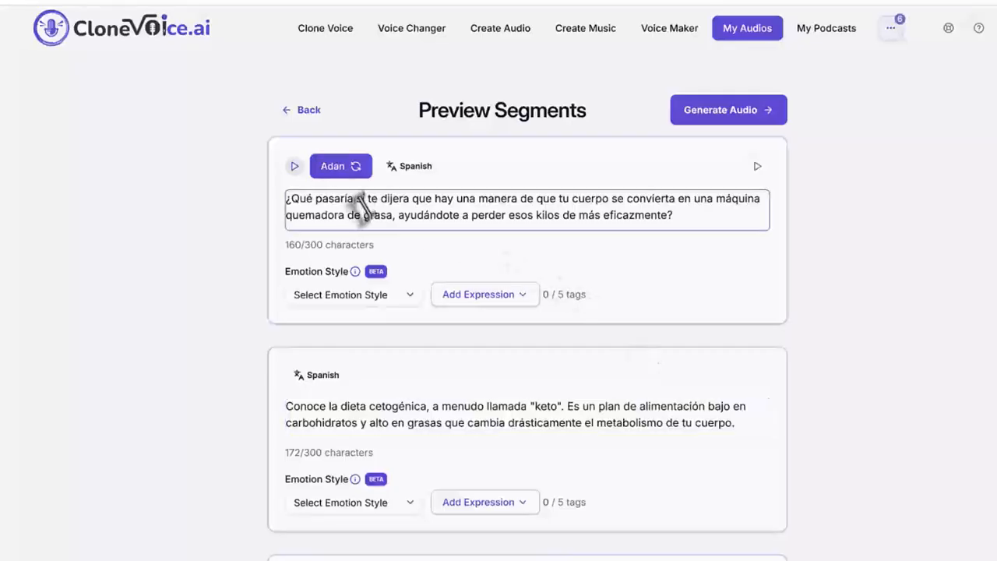
scroll(418, 316, "down", 6)
scroll(423, 319, "up", 6)
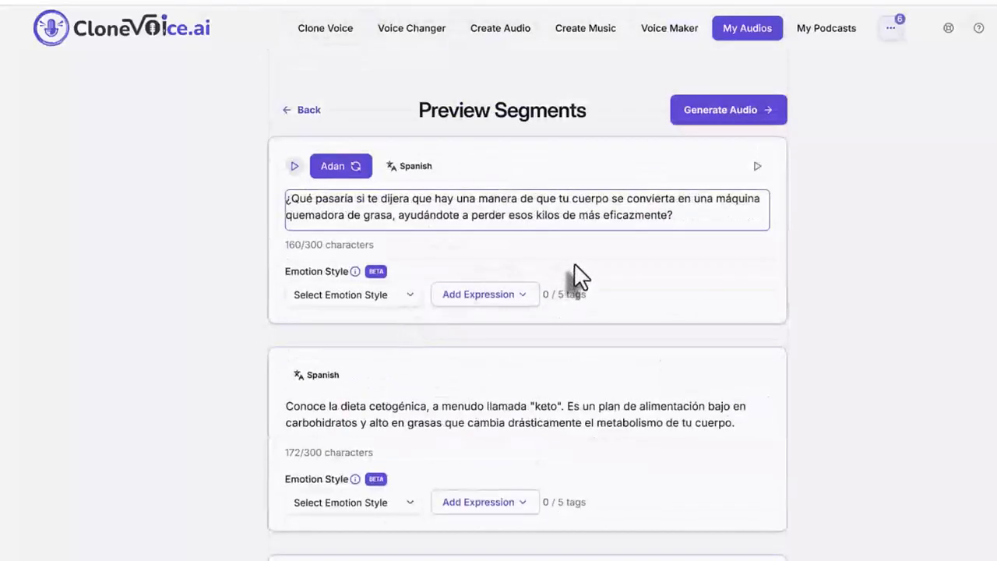
scroll(545, 257, "down", 3)
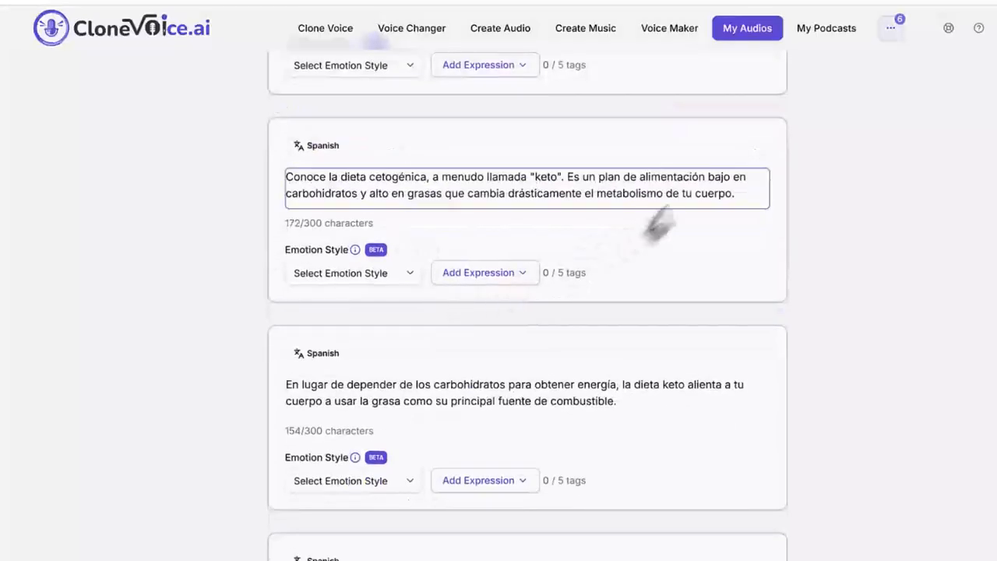
scroll(713, 234, "down", 3)
scroll(732, 269, "up", 6)
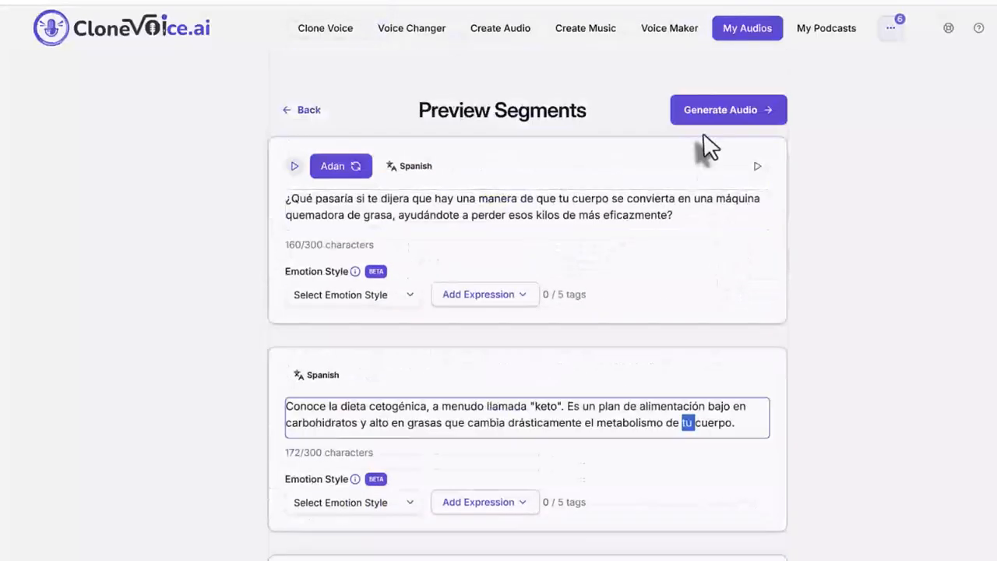
left_click(2, 166)
mouse_move(663, 134)
left_mouse_down()
mouse_move(661, 85)
mouse_move(839, 75)
mouse_move(792, 150)
mouse_move(637, 128)
left_mouse_up()
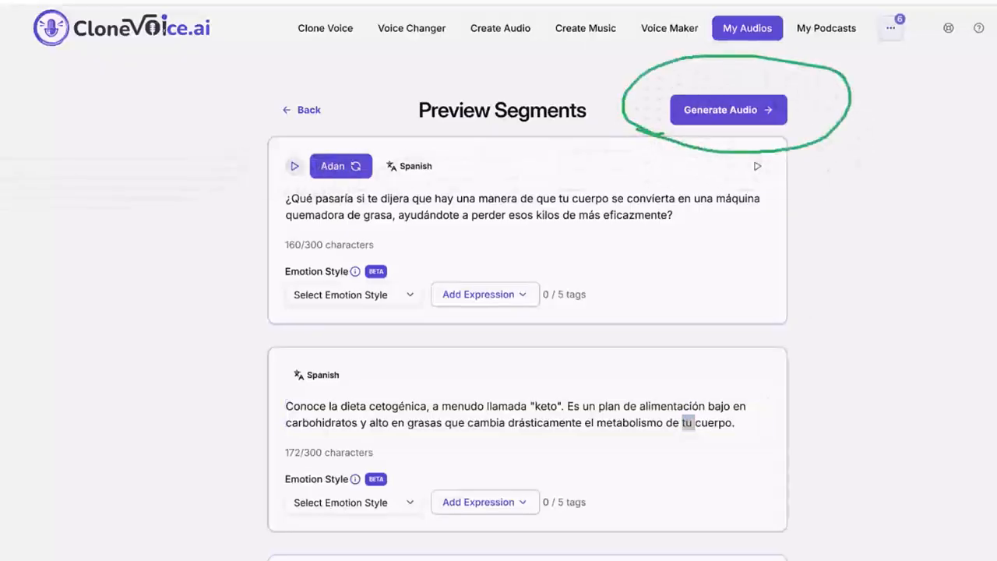